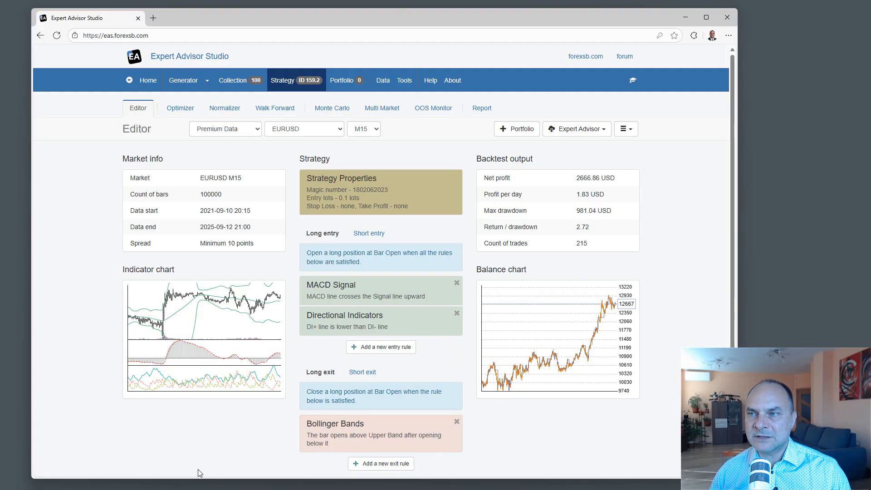
Review the strategy's trade journal, and inspect the first trades at the beginning of the data on the report's indicator chart.
{"action": "left_click", "coordinate": [481, 108]}
{"action": "left_click", "coordinate": [346, 132]}
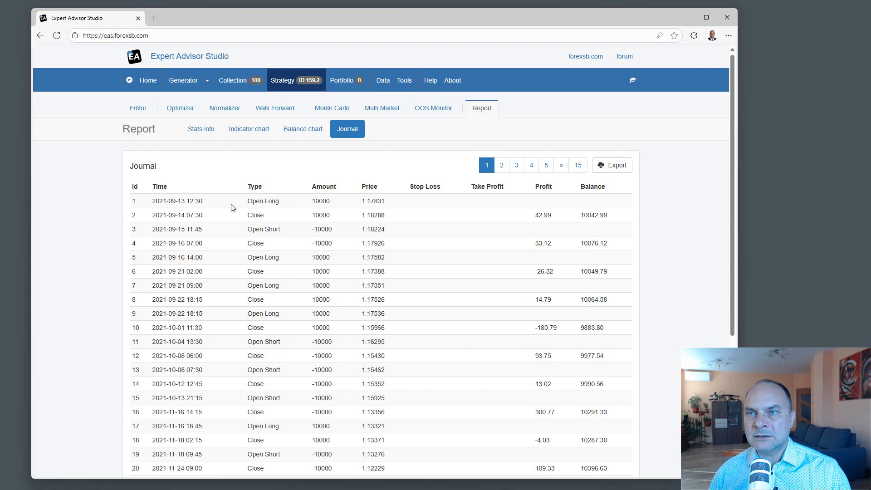
{"action": "left_click", "coordinate": [249, 136]}
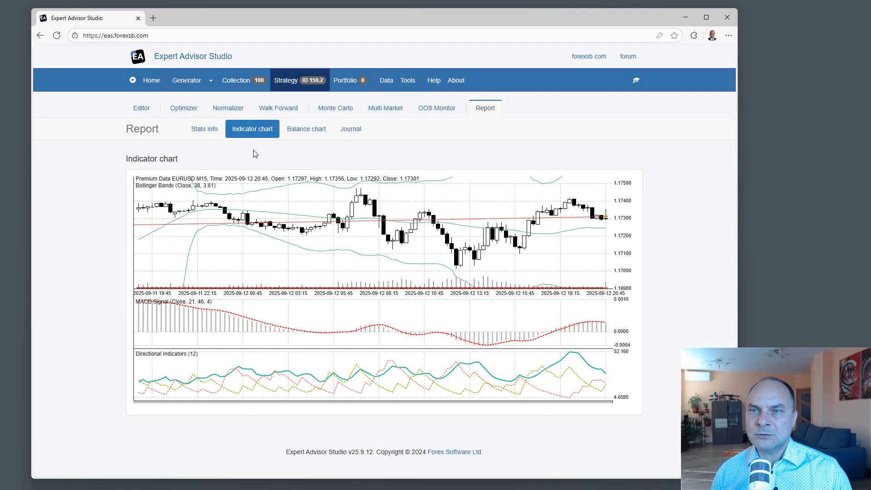
{"action": "key", "text": "Home"}
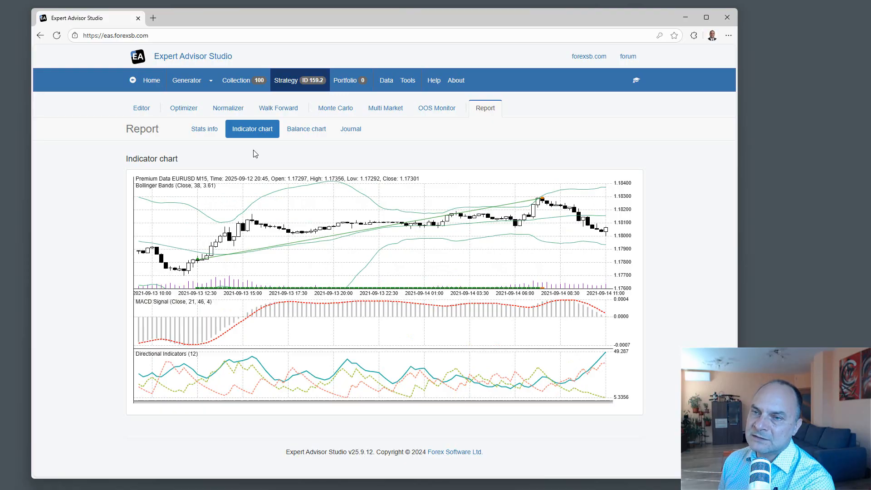
{"action": "mouse_move", "coordinate": [135, 256]}
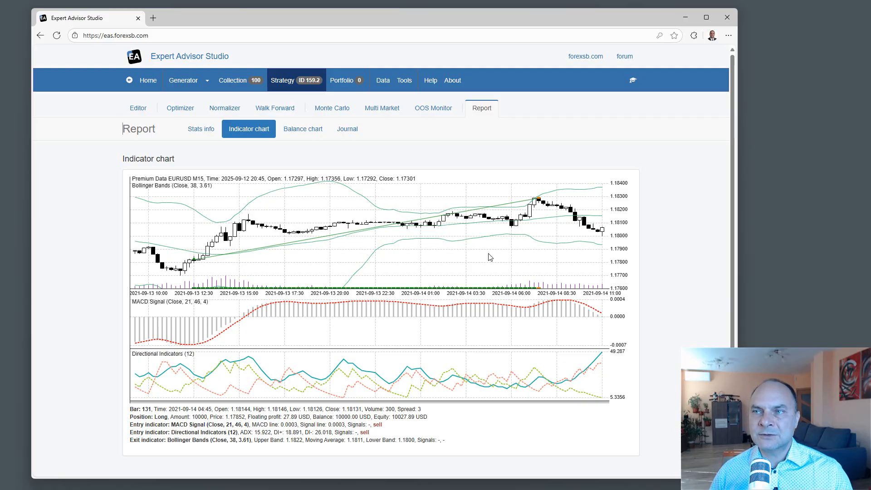
Run a Monte Carlo test on the strategy with only Randomize backtest starting bar enabled.
{"action": "left_click", "coordinate": [339, 114]}
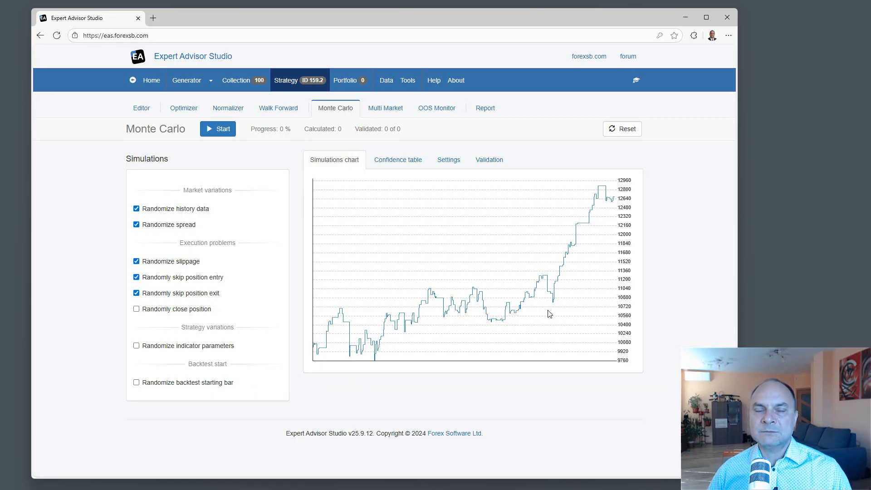
{"action": "left_click", "coordinate": [195, 383]}
{"action": "left_click", "coordinate": [177, 294]}
{"action": "left_click", "coordinate": [173, 278]}
{"action": "left_click", "coordinate": [170, 262]}
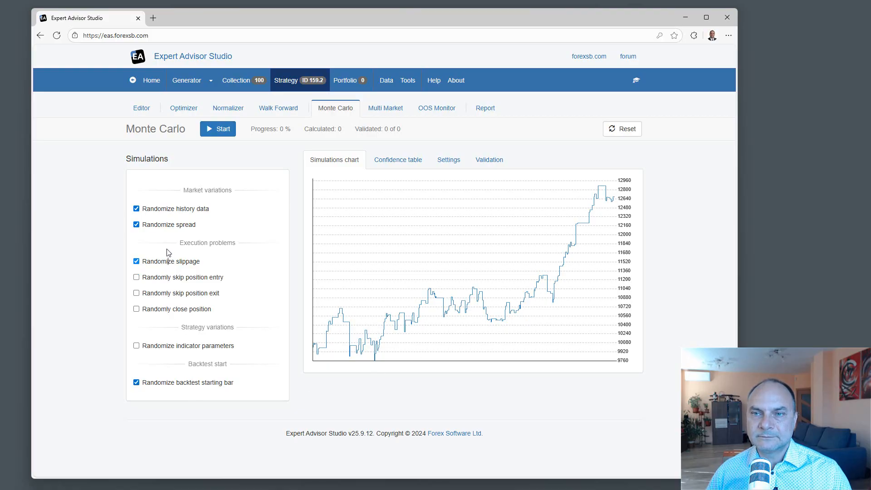
{"action": "left_click", "coordinate": [169, 226]}
{"action": "left_click", "coordinate": [173, 210]}
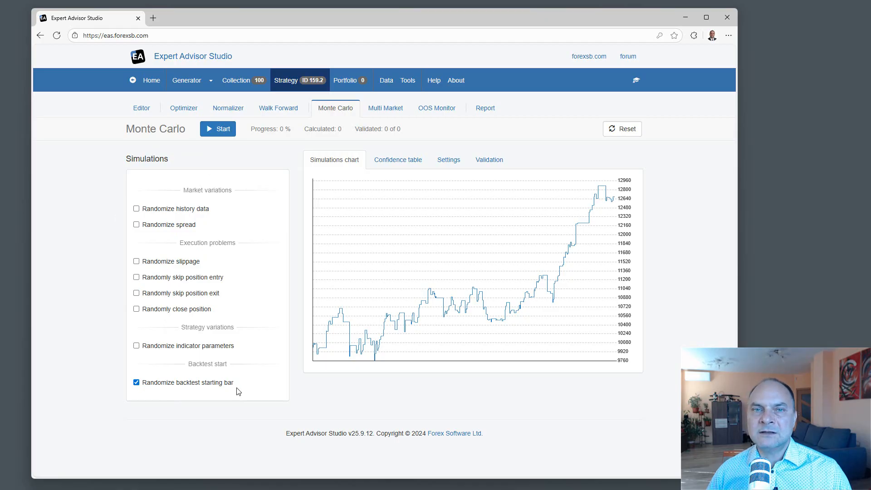
{"action": "left_click", "coordinate": [222, 131]}
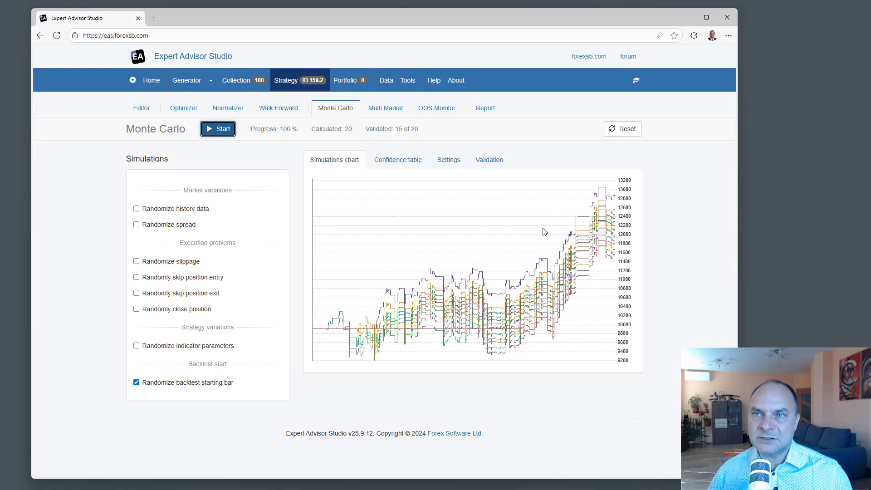
Load strategy ID 214.1 from the collection and run the Monte Carlo simulations on it.
{"action": "left_click", "coordinate": [230, 85]}
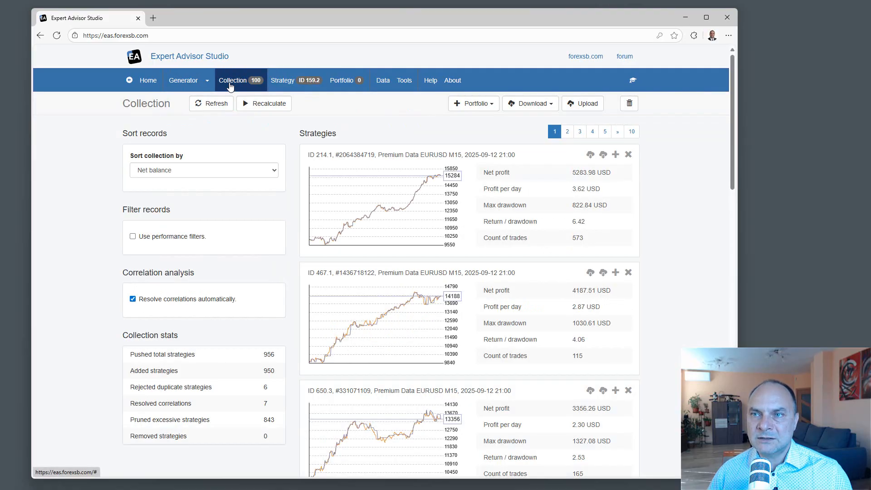
{"action": "left_click", "coordinate": [385, 223]}
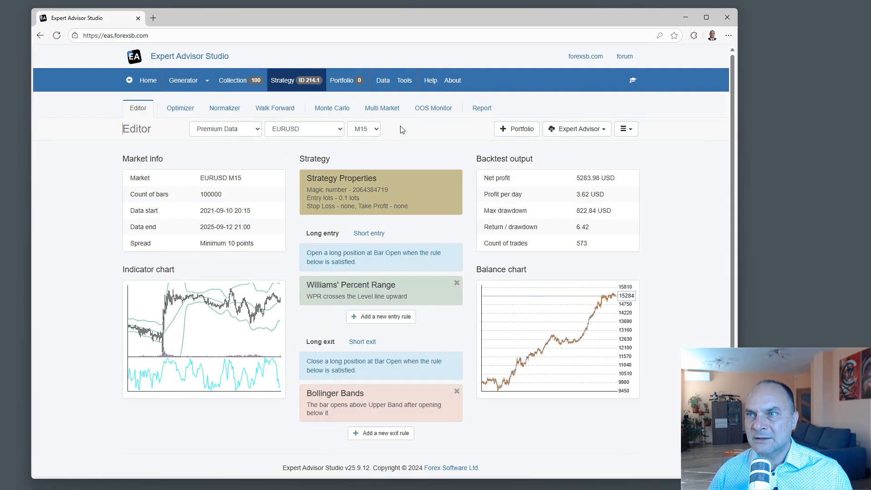
{"action": "left_click", "coordinate": [334, 113]}
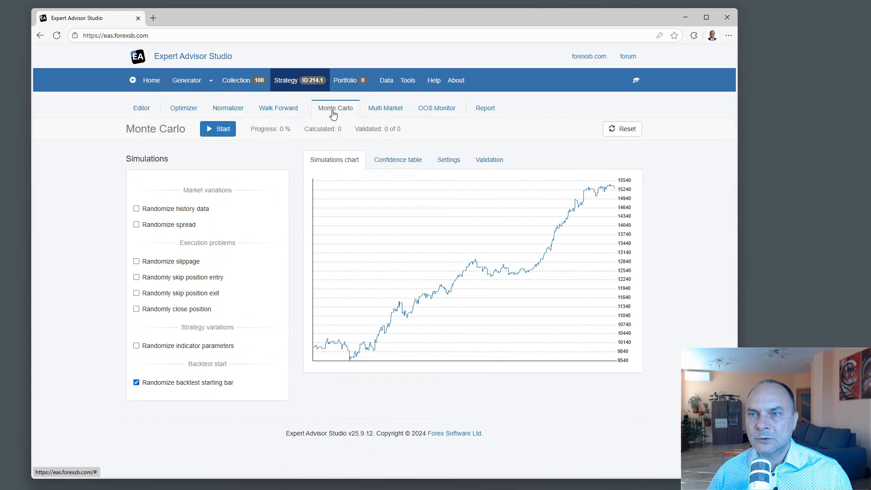
{"action": "left_click", "coordinate": [218, 131]}
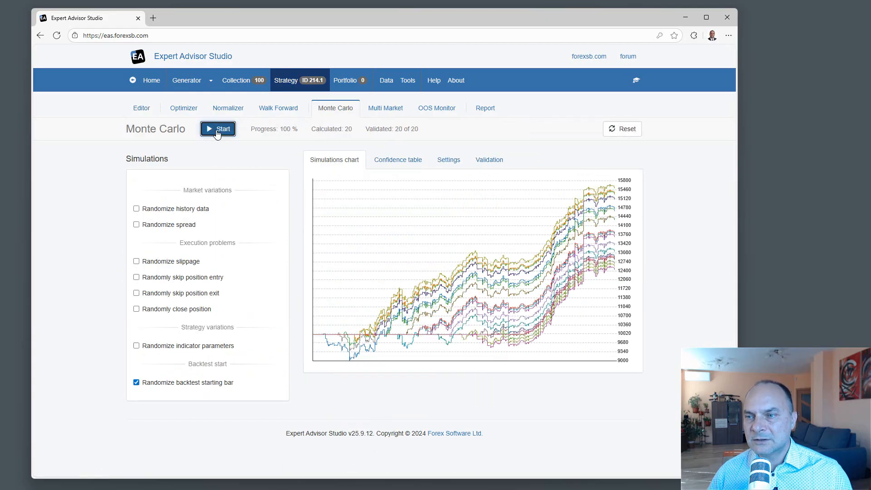
Load strategy ID 467.1 from the collection and run the Monte Carlo simulations on it.
{"action": "left_click", "coordinate": [240, 82]}
{"action": "left_click", "coordinate": [379, 340]}
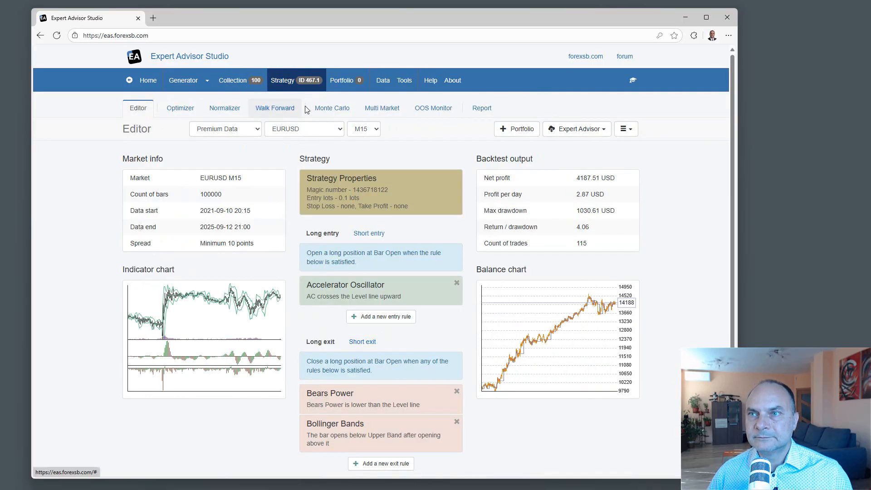
{"action": "left_click", "coordinate": [332, 108]}
{"action": "left_click", "coordinate": [218, 129]}
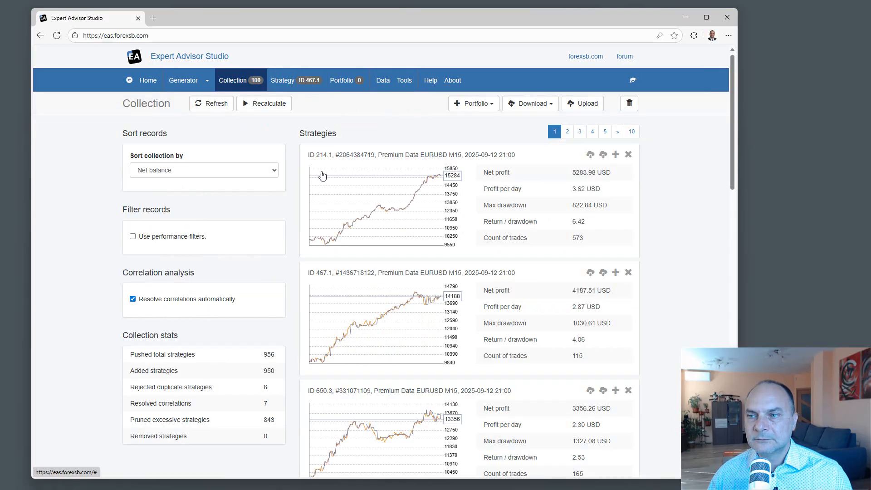
Load strategy ID 965.2 from further down the collection and run the Monte Carlo simulations on it.
{"action": "scroll", "coordinate": [379, 272], "scroll_direction": "down", "scroll_amount": 8}
{"action": "left_click", "coordinate": [403, 283]}
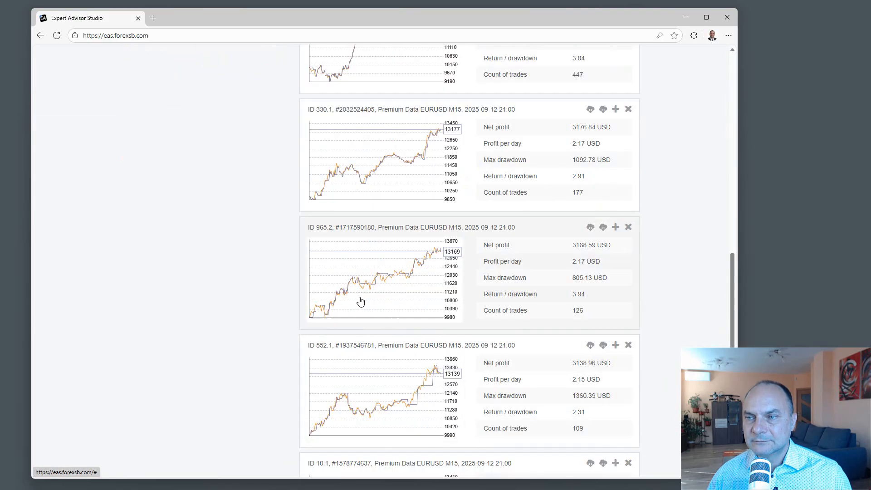
{"action": "left_click", "coordinate": [360, 295]}
{"action": "left_click", "coordinate": [345, 102]}
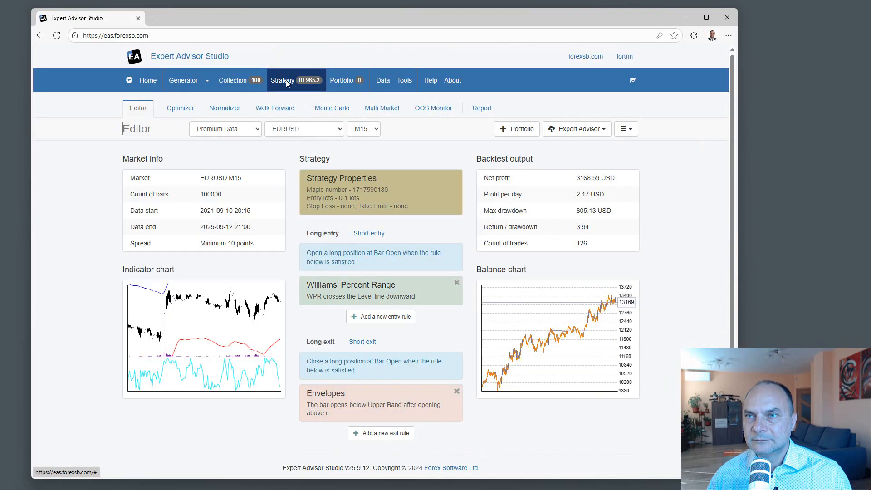
{"action": "left_click", "coordinate": [220, 130]}
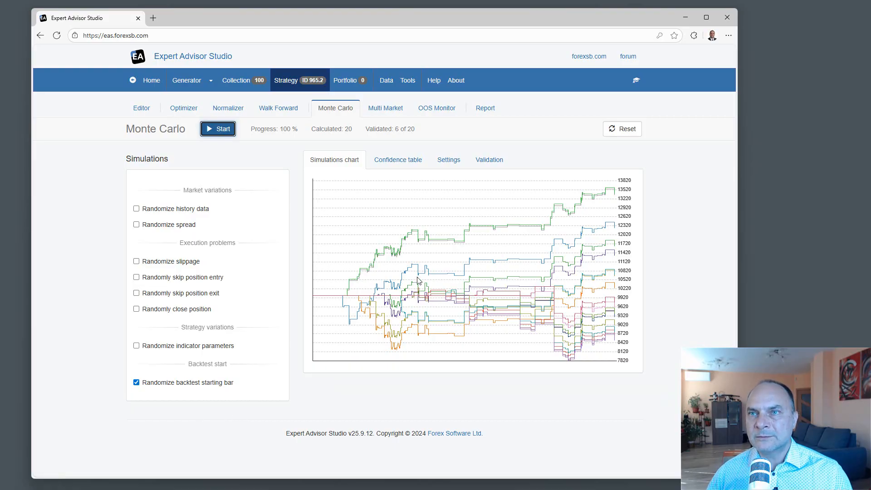
Switch from the Generator to the Reactor and enable Monte Carlo validation with 20 tests and 100 % validated tests.
{"action": "left_click", "coordinate": [183, 78]}
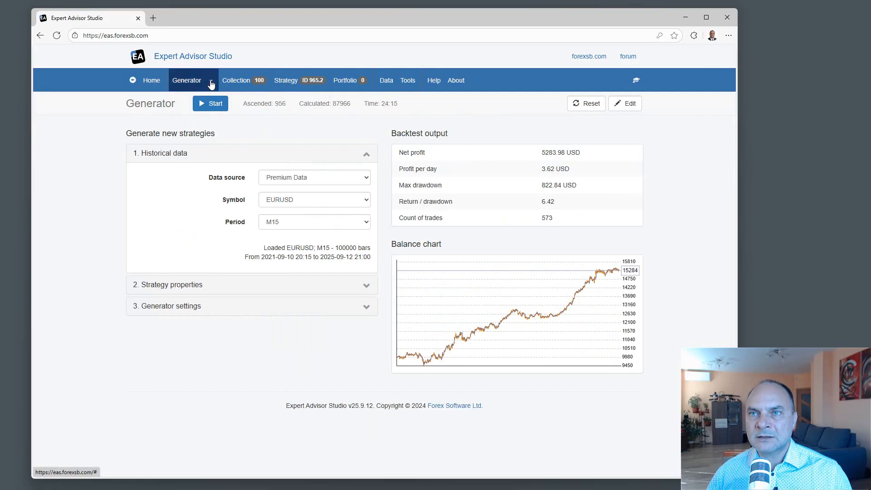
{"action": "left_click", "coordinate": [211, 80]}
{"action": "left_click", "coordinate": [185, 110]}
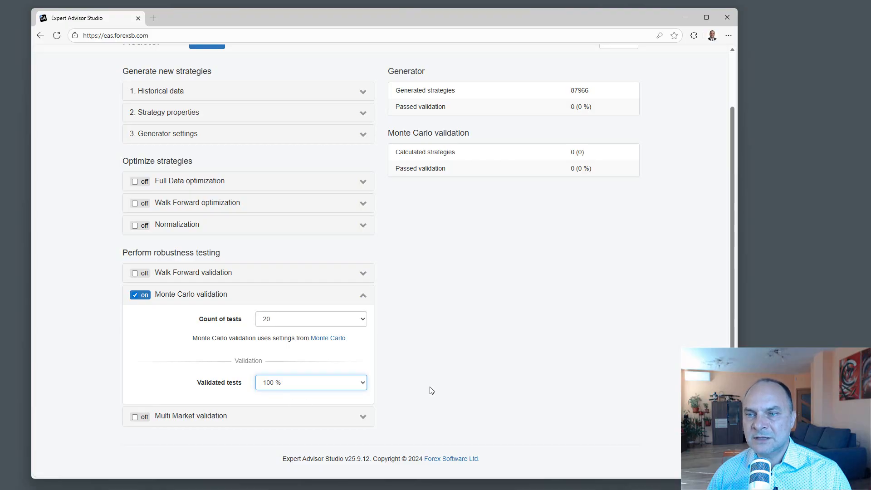
{"action": "left_click", "coordinate": [458, 371]}
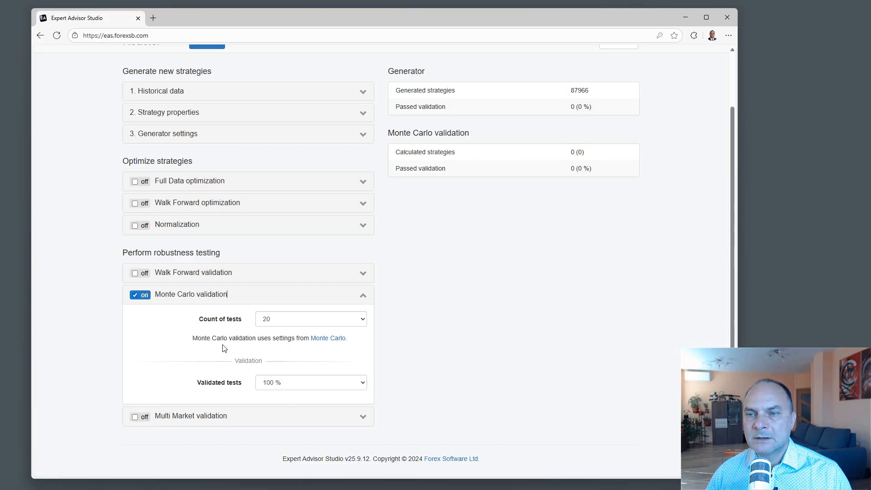
In the Monte Carlo validation criteria, remove the minimum count of trades and set the minimum net profit to 0.
{"action": "left_click", "coordinate": [319, 340]}
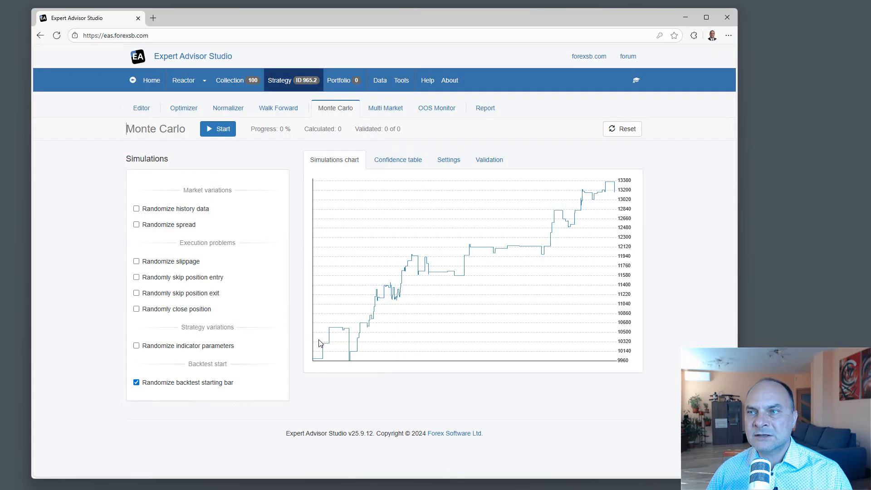
{"action": "left_click", "coordinate": [491, 166]}
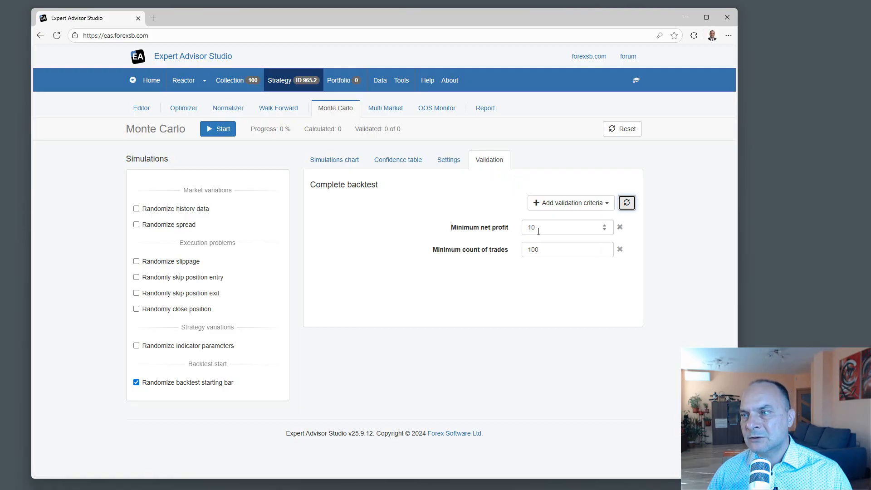
{"action": "double_click", "coordinate": [544, 249]}
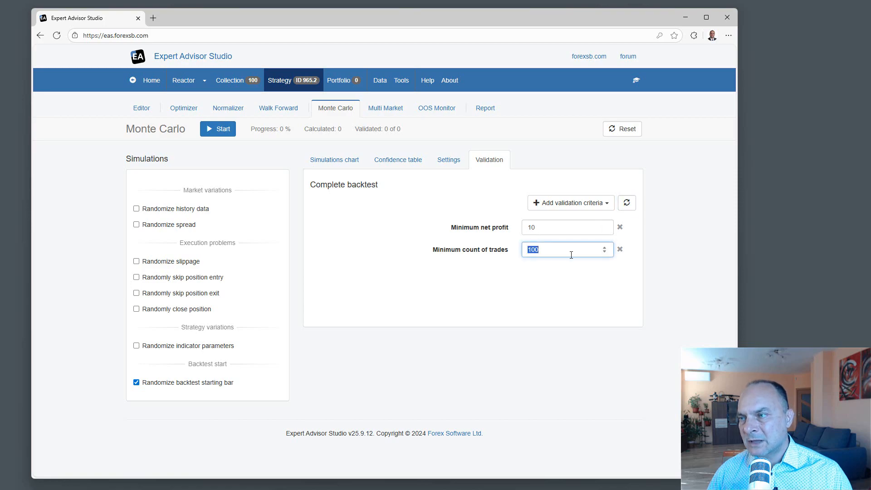
{"action": "left_click", "coordinate": [620, 251]}
{"action": "double_click", "coordinate": [522, 228]}
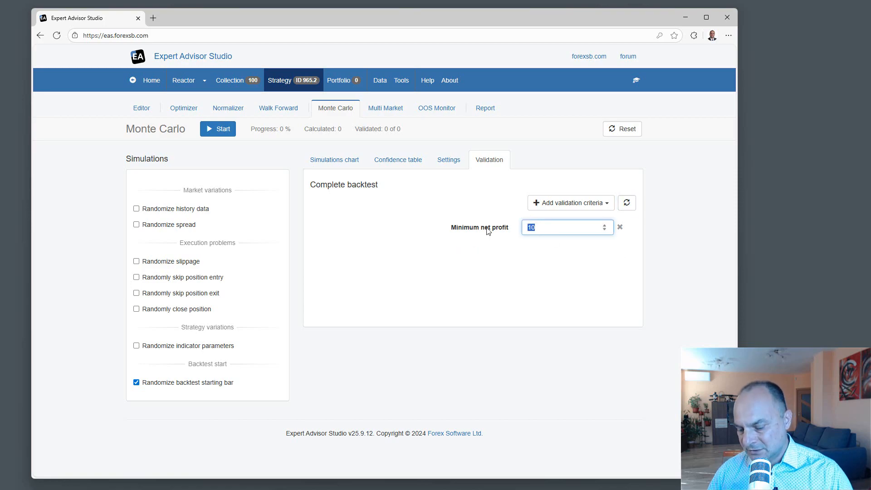
{"action": "type", "text": "0"}
{"action": "left_click", "coordinate": [504, 287]}
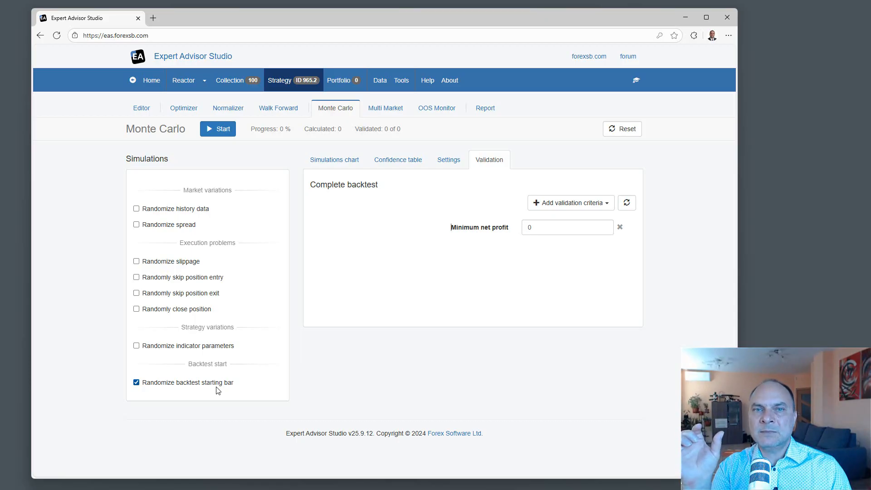
Start the Reactor and remove all strategies from the collection while it runs.
{"action": "left_click", "coordinate": [176, 90]}
{"action": "left_click", "coordinate": [207, 103]}
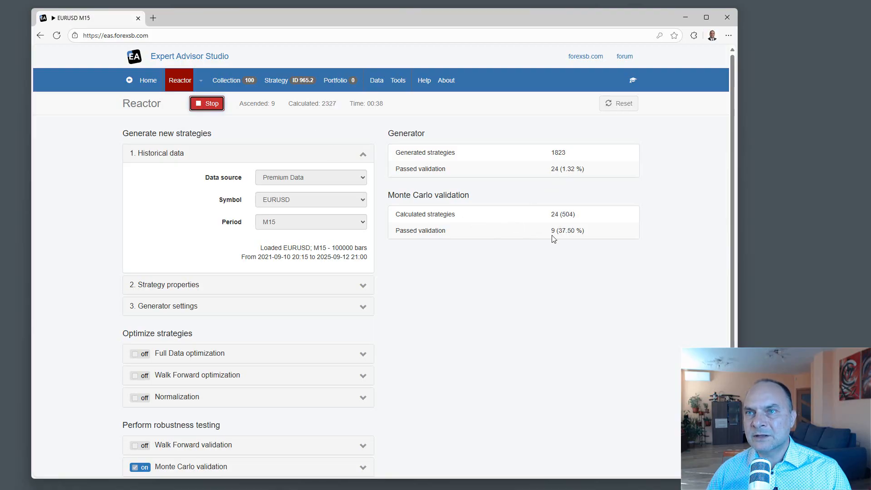
{"action": "left_click", "coordinate": [241, 85]}
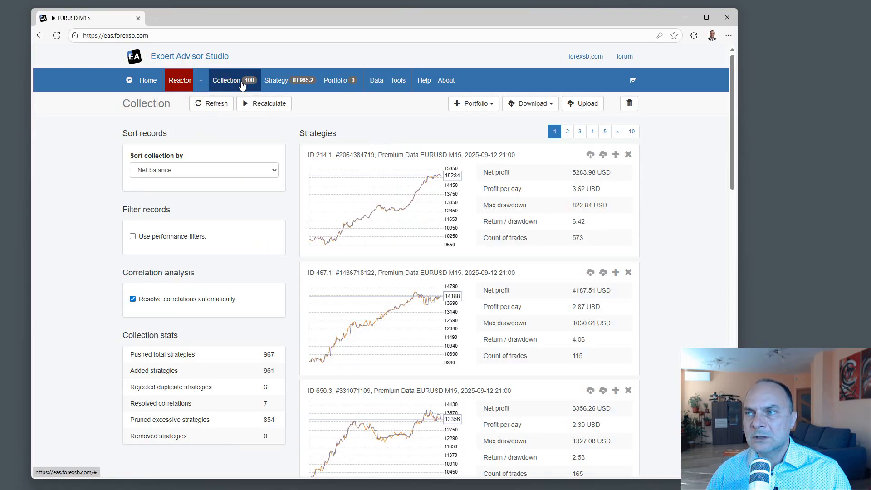
{"action": "left_click", "coordinate": [631, 109]}
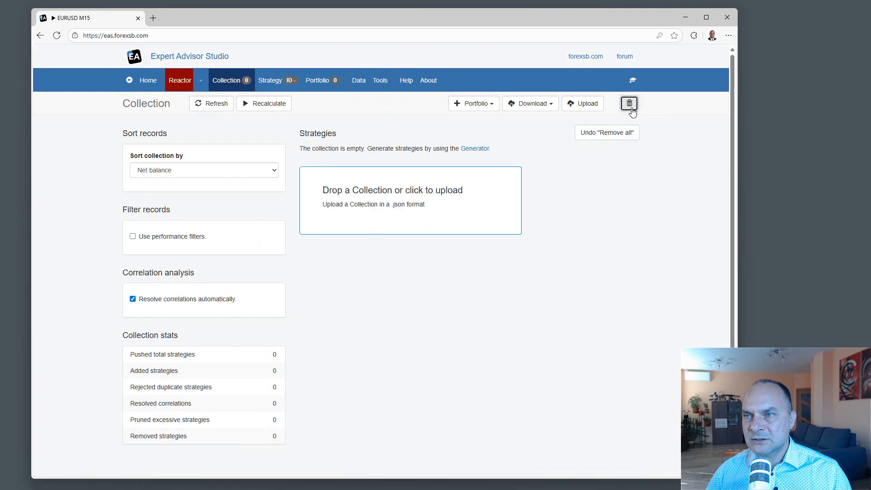
{"action": "left_click", "coordinate": [176, 81]}
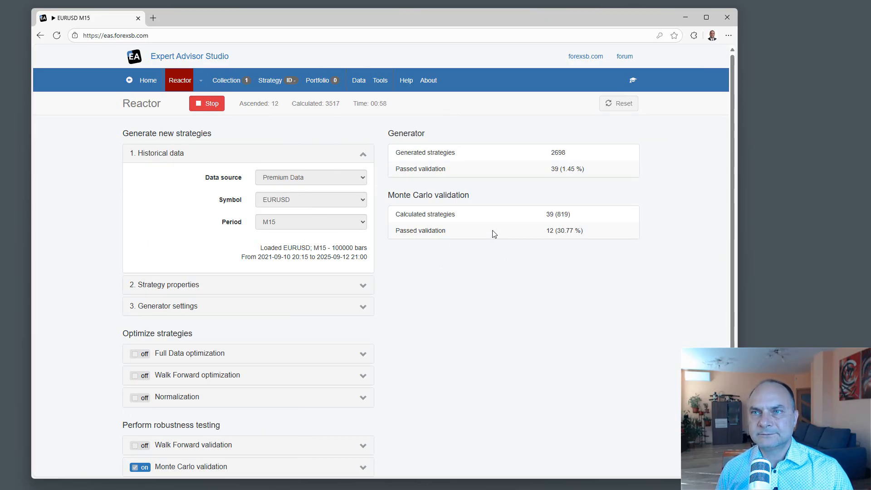
Run the Monte Carlo simulations on the newly collected strategy ID 574.1 and view its balance chart report.
{"action": "left_click", "coordinate": [234, 80]}
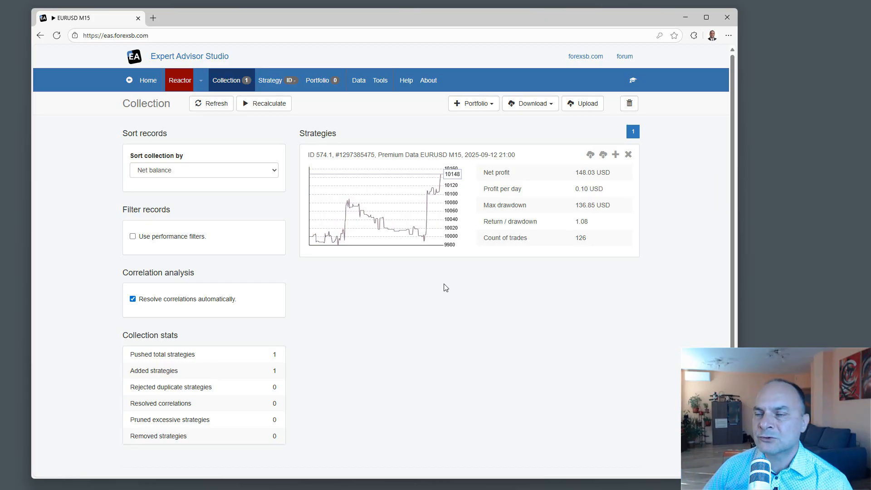
{"action": "left_click", "coordinate": [399, 217]}
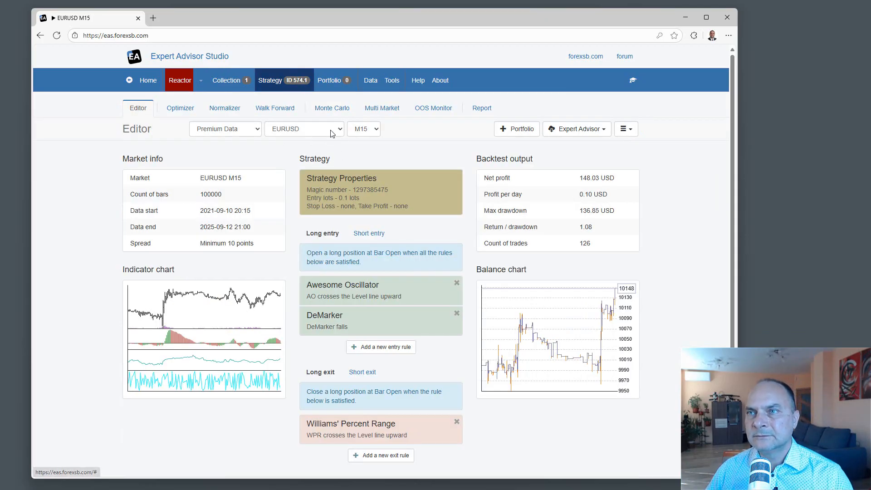
{"action": "left_click", "coordinate": [336, 109]}
{"action": "left_click", "coordinate": [221, 133]}
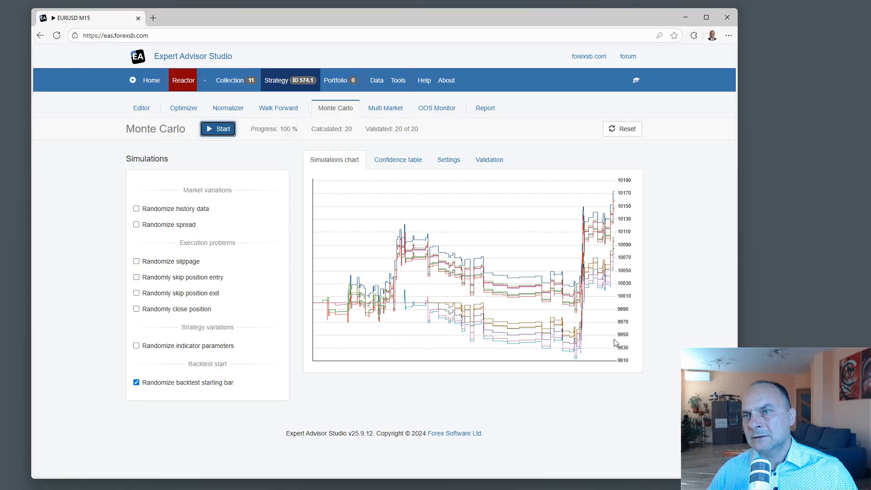
{"action": "left_click", "coordinate": [142, 109]}
{"action": "left_click", "coordinate": [550, 358]}
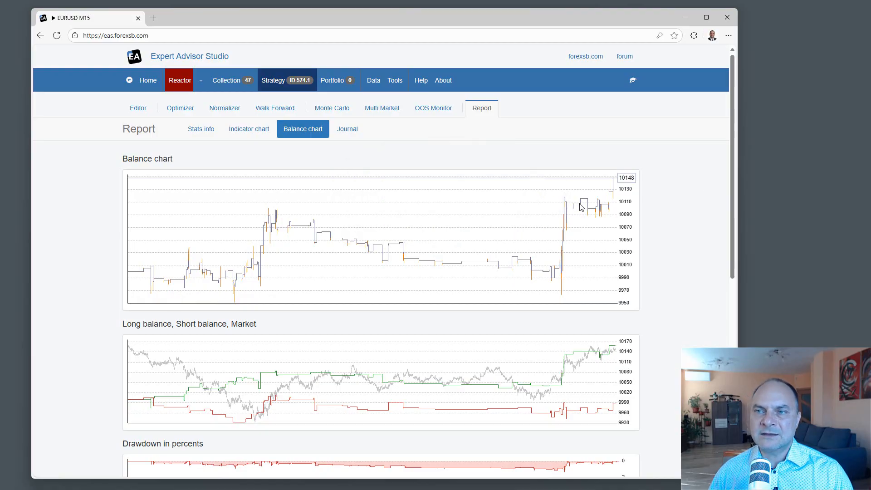
Return to the Reactor and stop the strategy generation.
{"action": "left_click", "coordinate": [179, 80]}
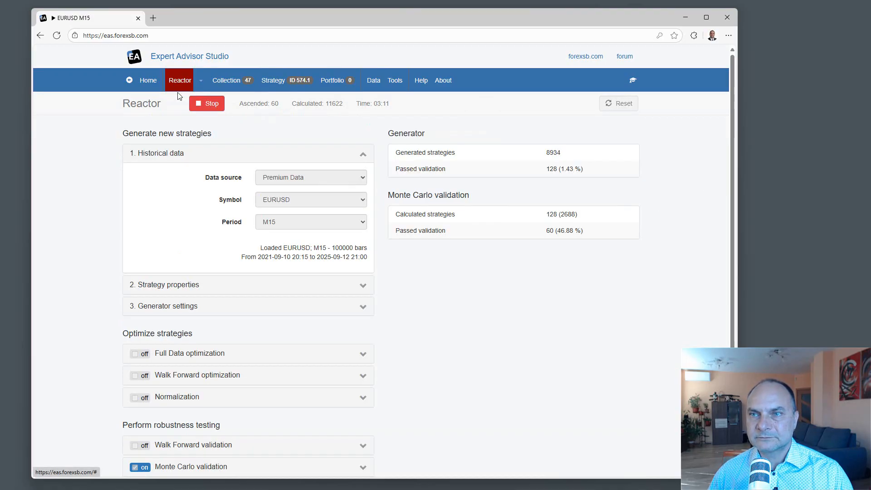
{"action": "left_click", "coordinate": [205, 104]}
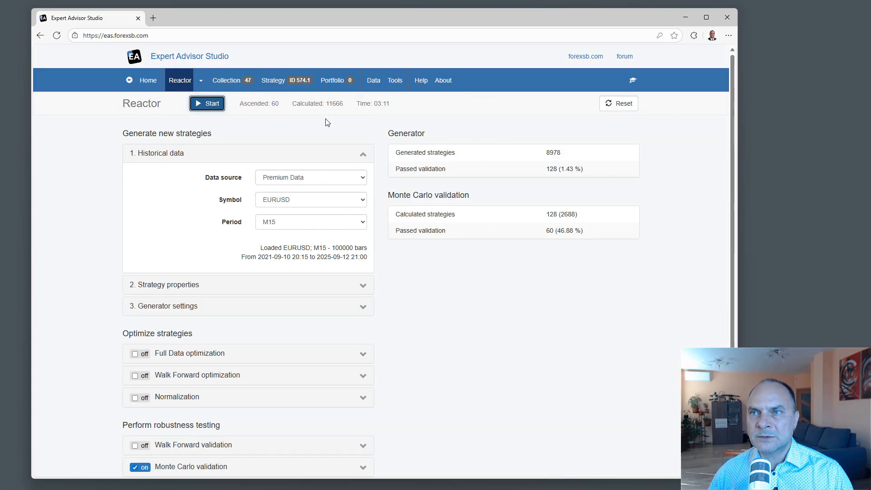
Open strategy ID 51.3 from the collection and run its Monte Carlo simulations with the randomized backtest starting bar.
{"action": "left_click", "coordinate": [231, 87]}
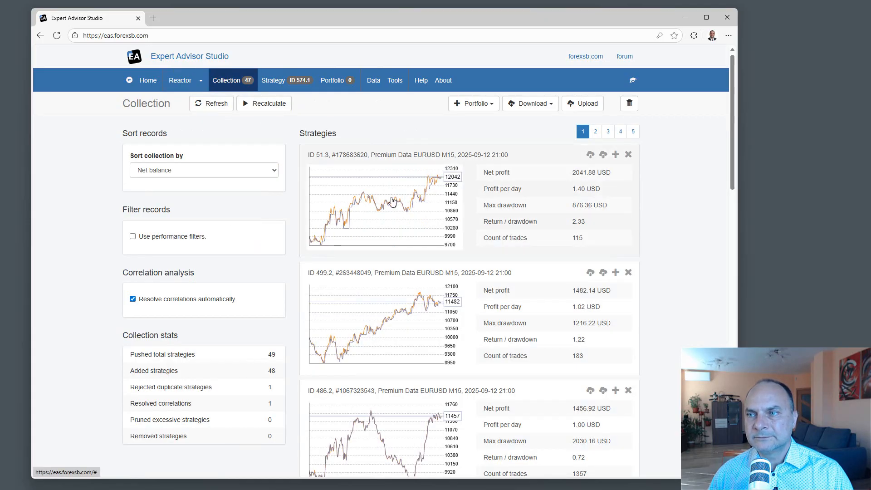
{"action": "left_click", "coordinate": [405, 216]}
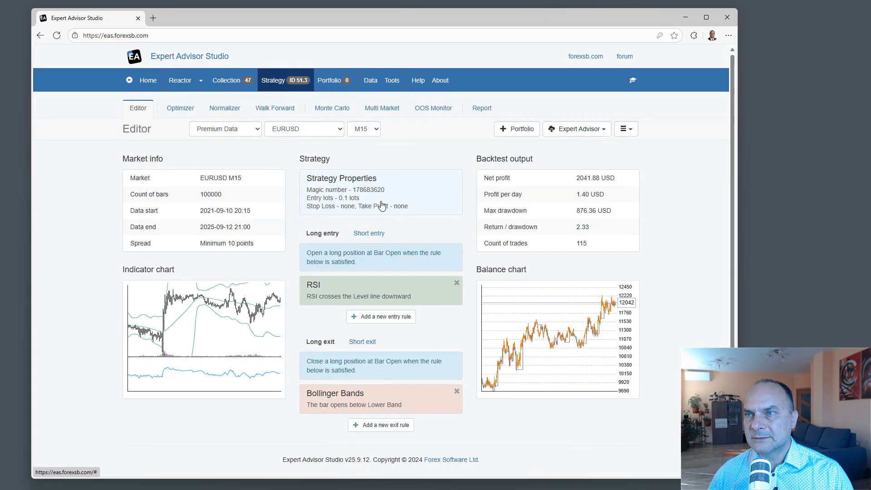
{"action": "left_click", "coordinate": [333, 109]}
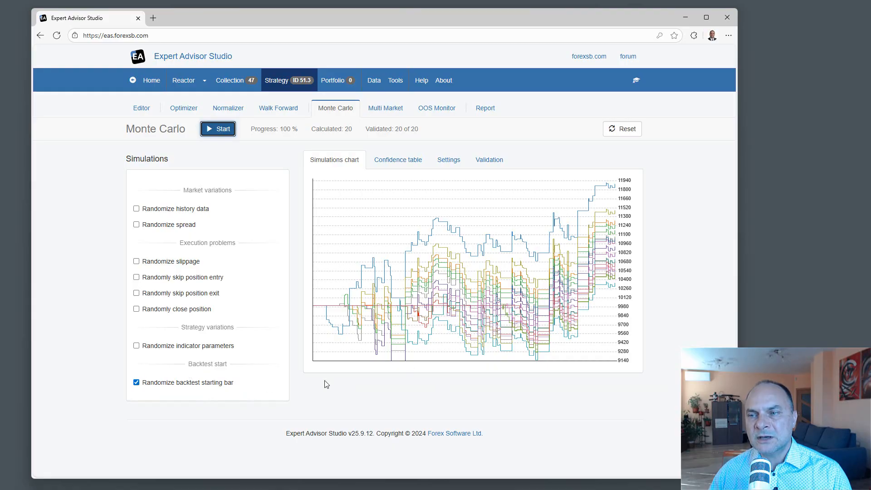
Reset the Monte Carlo simulations to their defaults and run them without, with, and again without the randomized backtest starting bar.
{"action": "left_click", "coordinate": [187, 383]}
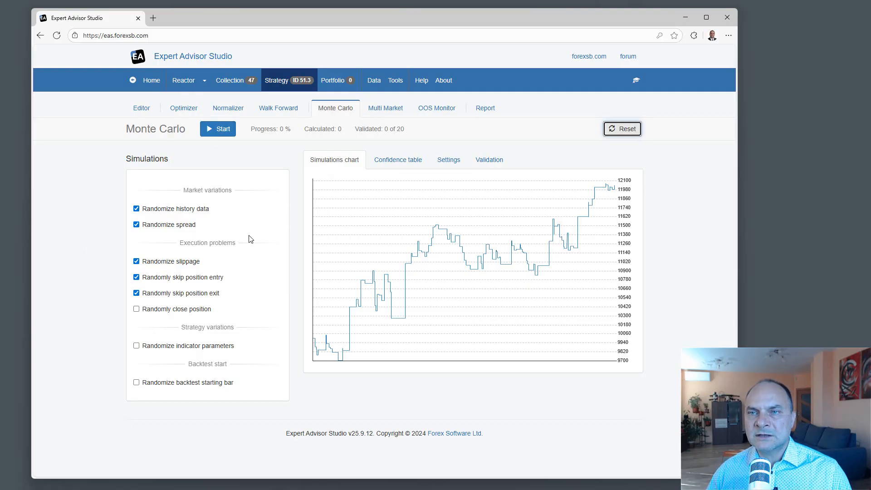
{"action": "left_click", "coordinate": [218, 130]}
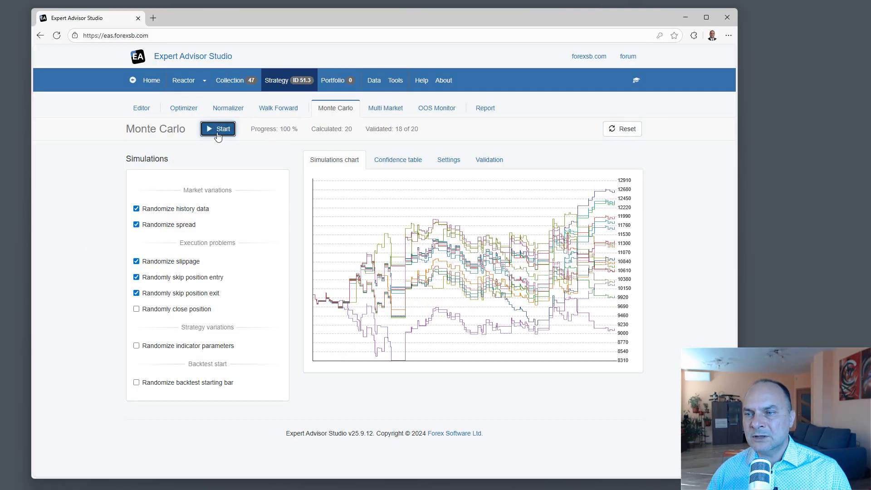
{"action": "left_click", "coordinate": [136, 382]}
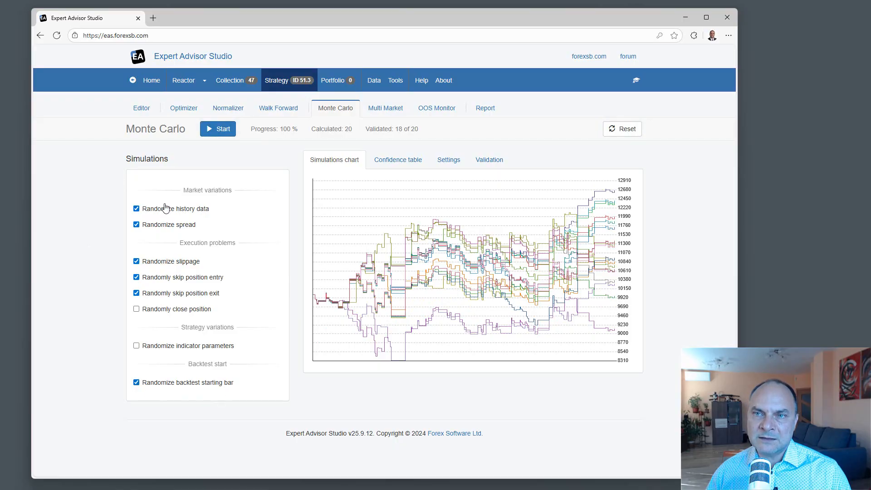
{"action": "left_click", "coordinate": [218, 129]}
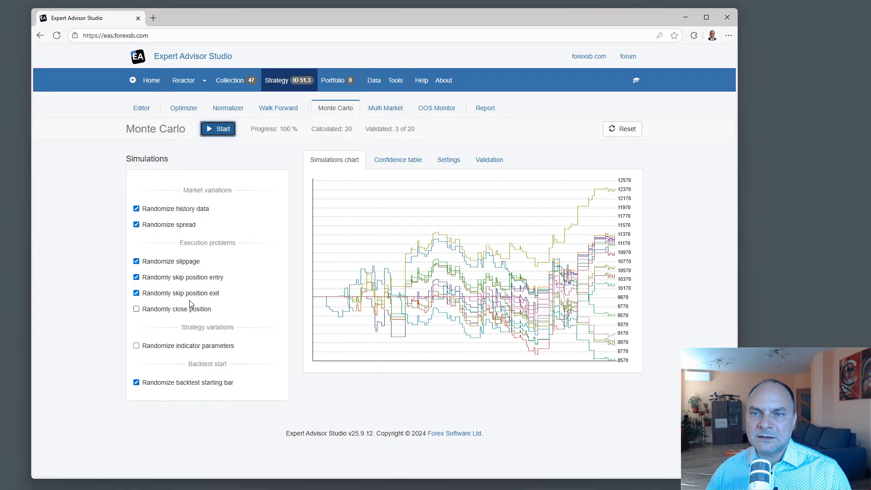
{"action": "left_click", "coordinate": [257, 391]}
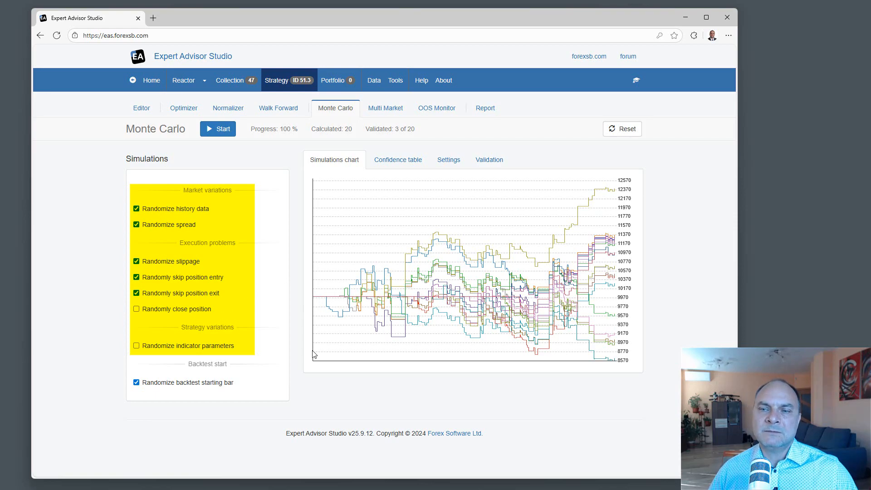
{"action": "left_click", "coordinate": [189, 383]}
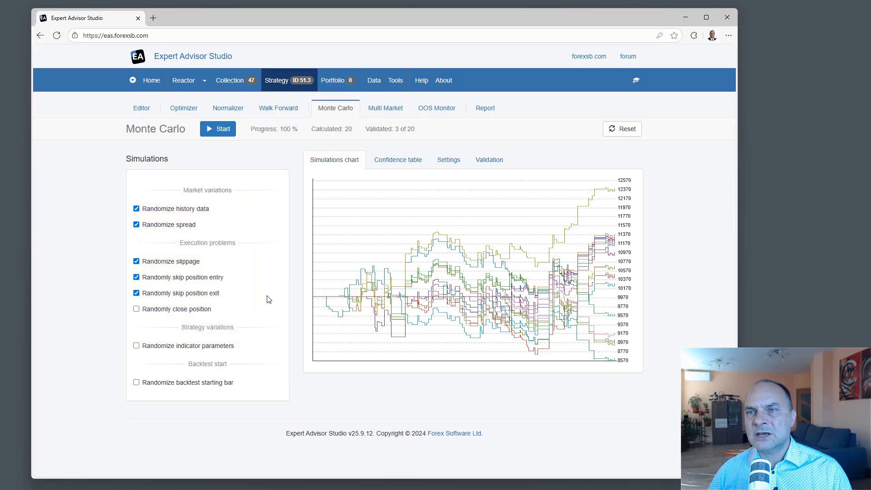
{"action": "left_click", "coordinate": [222, 130]}
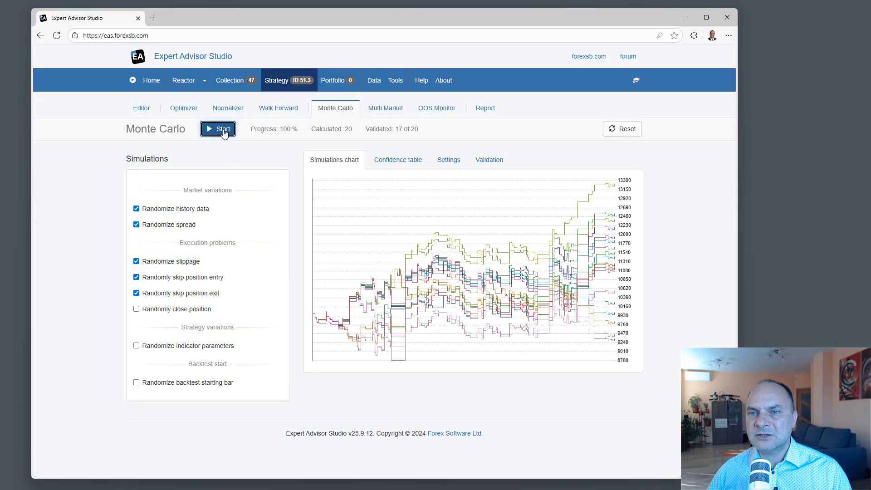
Disable the history data, spread, slippage and skipped entry and exit variations, and run the simulations with only the randomized backtest starting bar.
{"action": "left_click", "coordinate": [192, 209]}
{"action": "left_click", "coordinate": [176, 226]}
{"action": "left_click", "coordinate": [159, 264]}
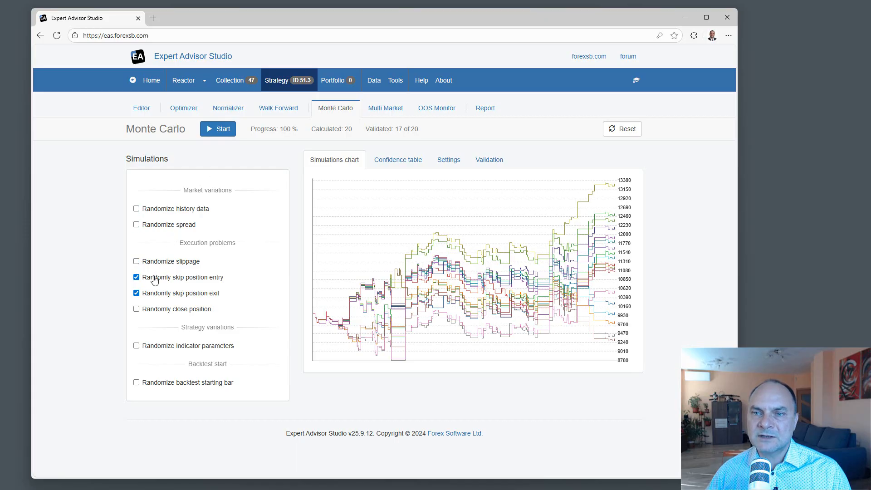
{"action": "left_click", "coordinate": [149, 294]}
{"action": "left_click", "coordinate": [151, 279]}
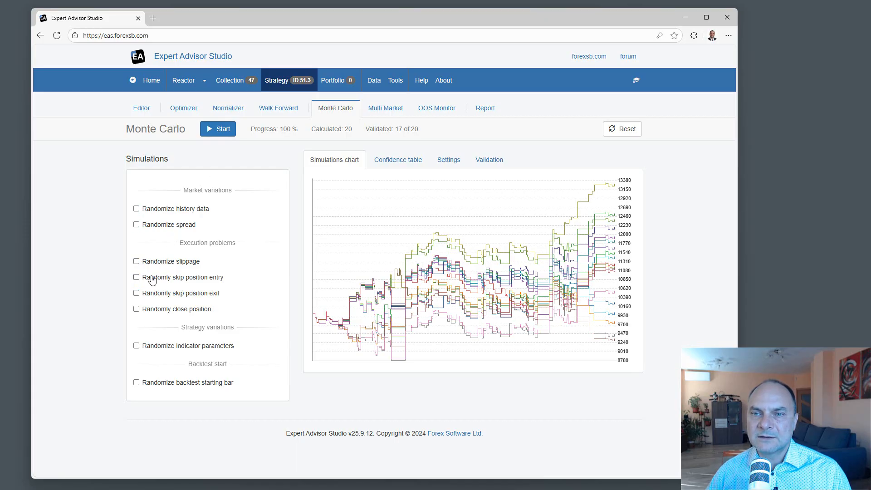
{"action": "left_click", "coordinate": [173, 384]}
{"action": "left_click", "coordinate": [219, 130]}
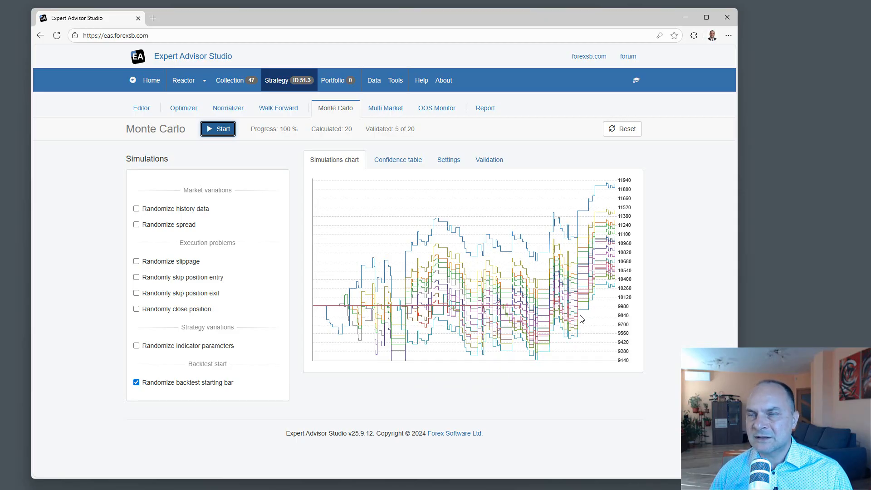
Open strategy ID 499.2 from the collection and run its Monte Carlo simulations.
{"action": "left_click", "coordinate": [230, 80]}
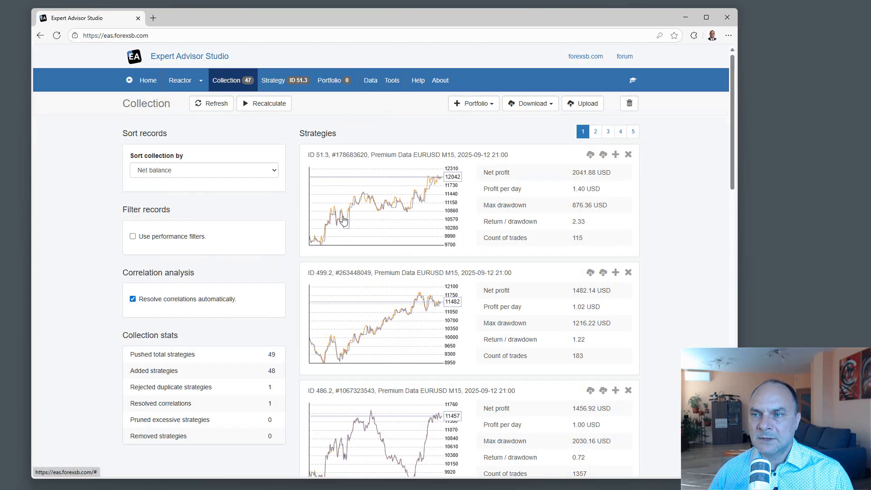
{"action": "scroll", "coordinate": [344, 220], "scroll_direction": "down", "scroll_amount": 3}
{"action": "left_click", "coordinate": [369, 179]}
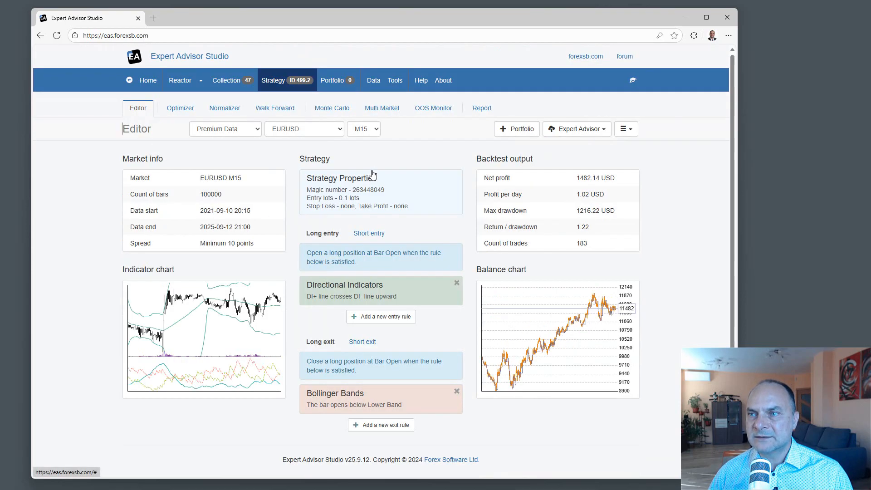
{"action": "left_click", "coordinate": [321, 114]}
{"action": "left_click", "coordinate": [218, 130]}
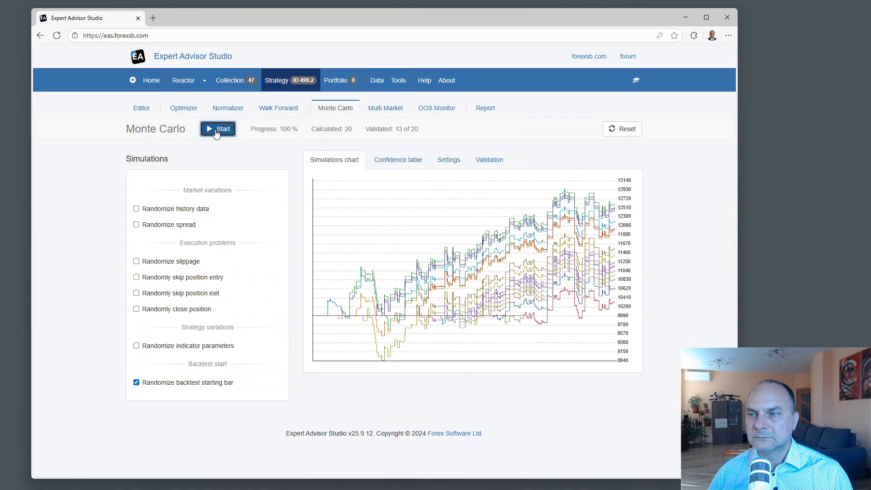
Open strategy ID 596.1, the last one on the collection's first page, and run its Monte Carlo simulations twice.
{"action": "left_click", "coordinate": [231, 80]}
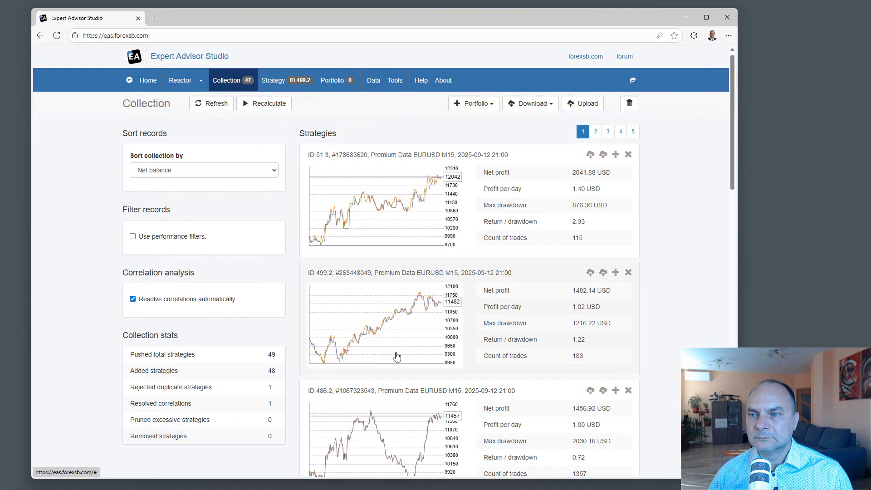
{"action": "scroll", "coordinate": [392, 362], "scroll_direction": "down", "scroll_amount": 4}
{"action": "scroll", "coordinate": [390, 373], "scroll_direction": "down", "scroll_amount": 10}
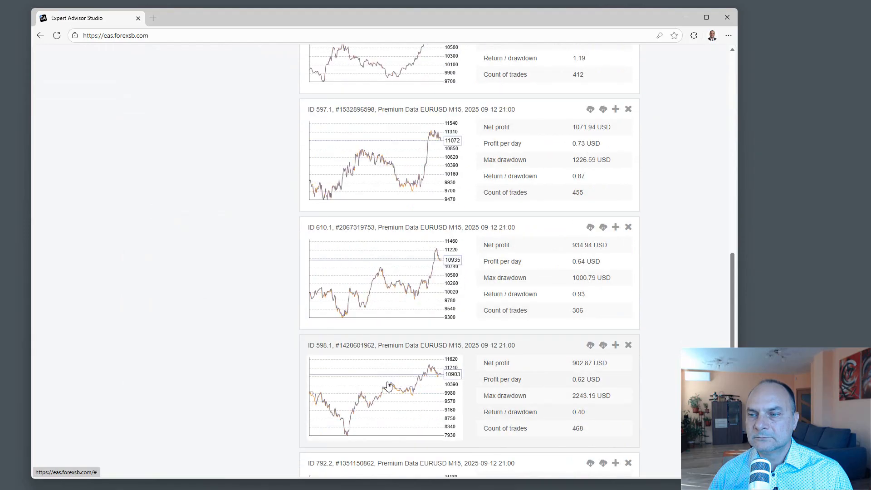
{"action": "scroll", "coordinate": [388, 449], "scroll_direction": "down", "scroll_amount": 2}
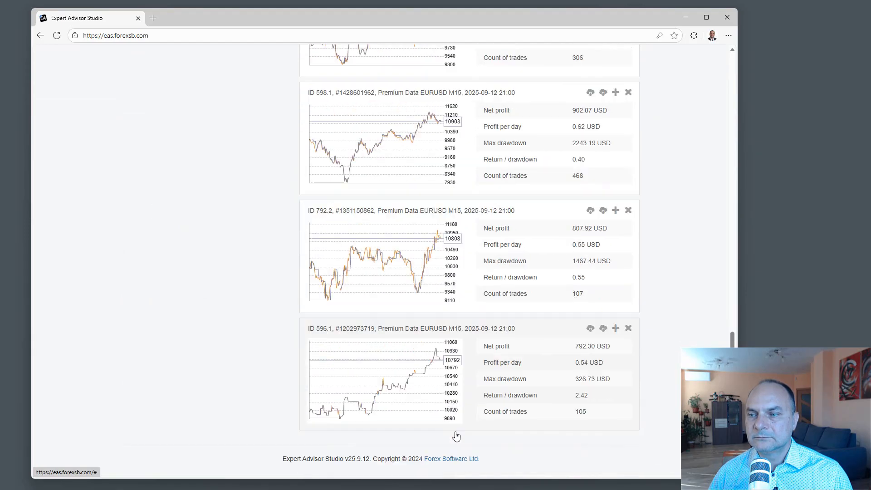
{"action": "left_click", "coordinate": [390, 363]}
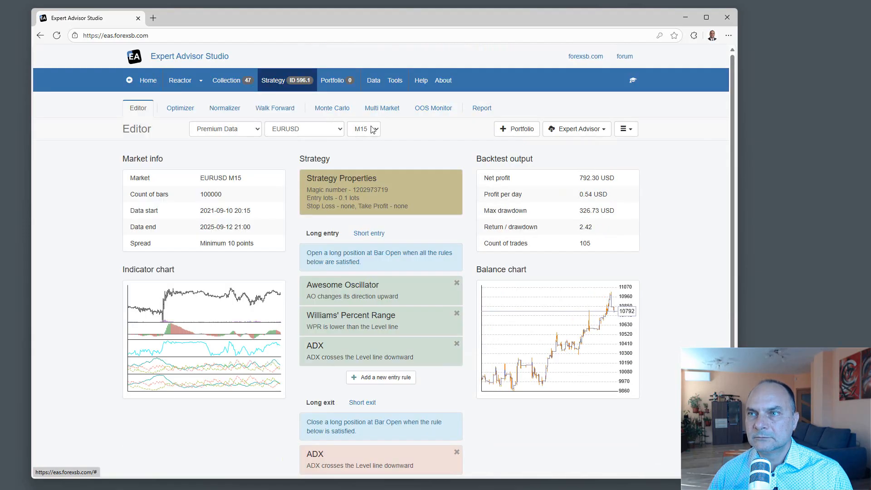
{"action": "left_click", "coordinate": [328, 109]}
{"action": "left_click", "coordinate": [221, 129]}
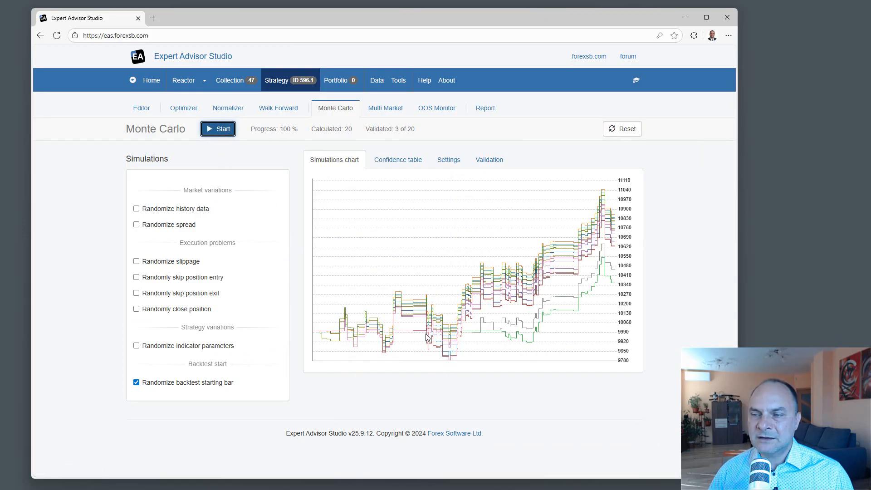
{"action": "left_click", "coordinate": [213, 130]}
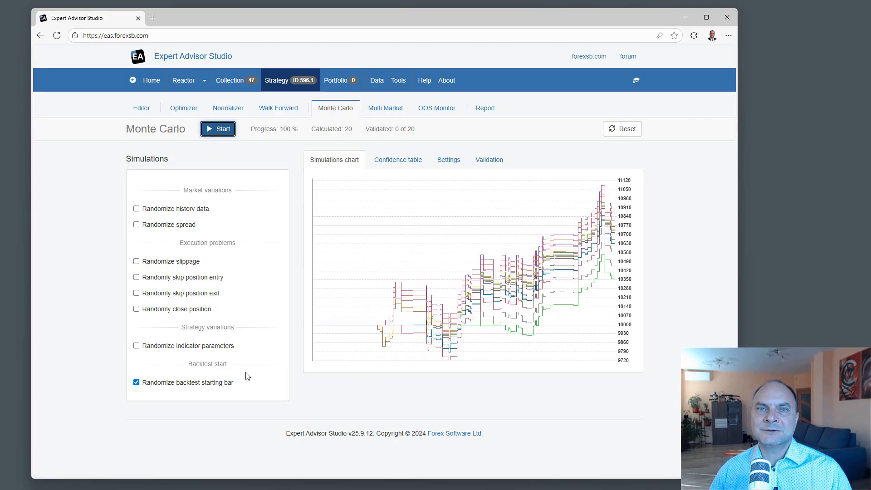